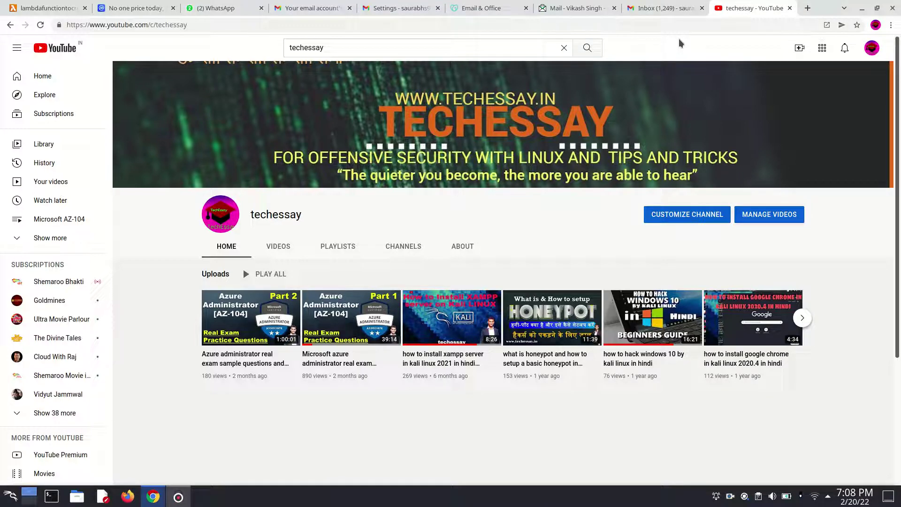
Step: Open a new browser tab beside the techessay YouTube channel page
left_click(809, 9)
Step: Rerun the 'godaddy login' search and go to the GoDaddy sign-in page
left_click(768, 21)
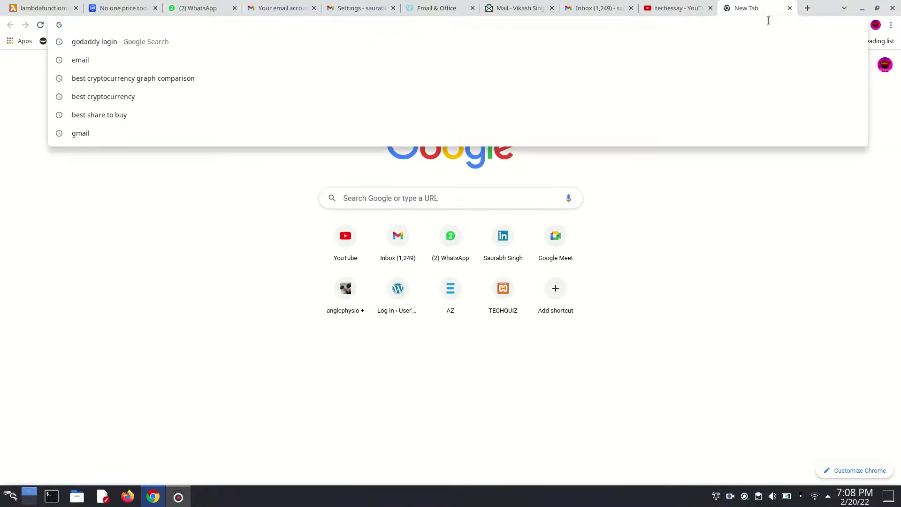
left_click(106, 41)
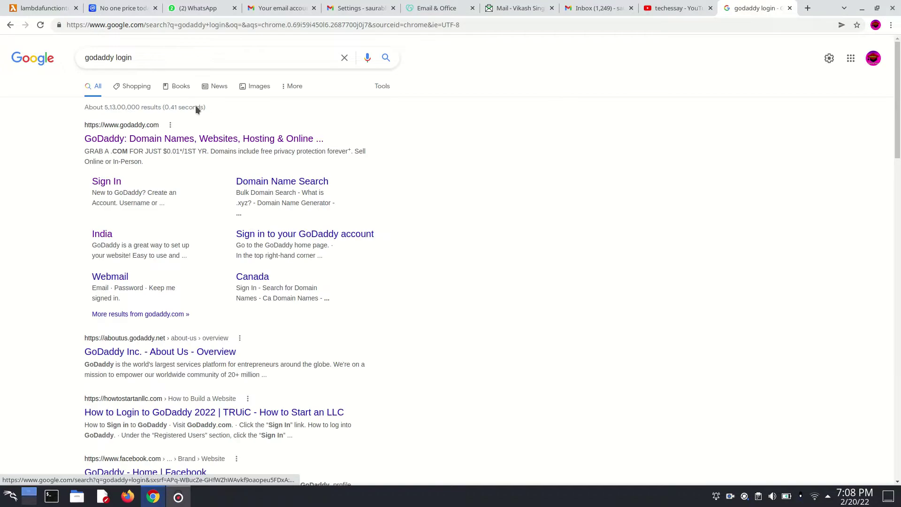
left_click(114, 185)
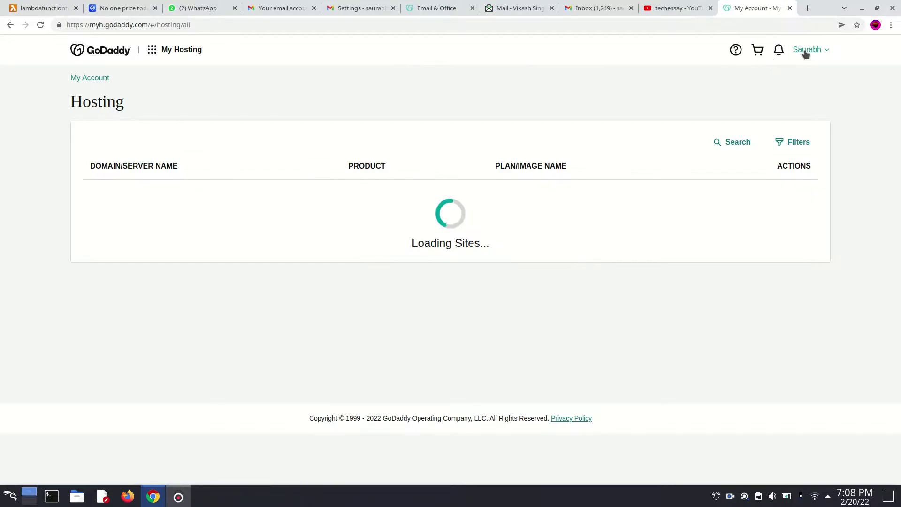
Step: From My Products, manage all Email & Office products and open the mailbox user's management page
left_click(805, 53)
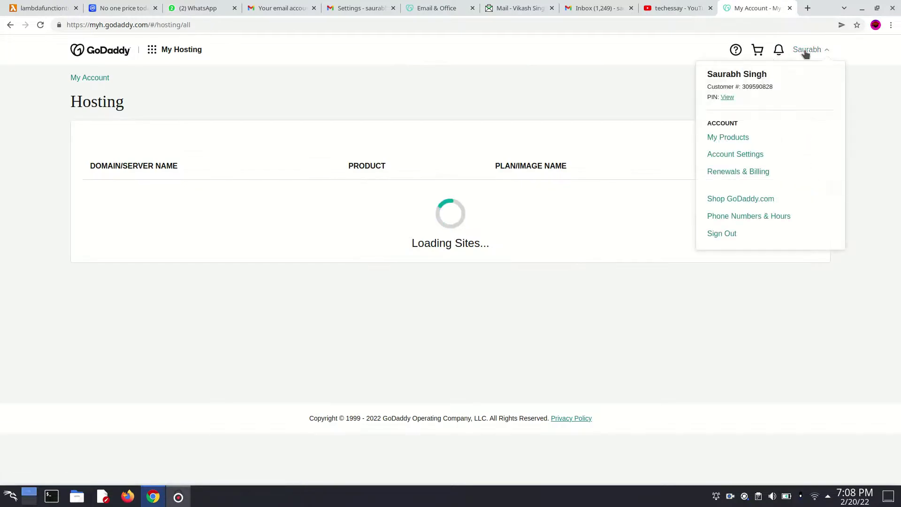
left_click(721, 137)
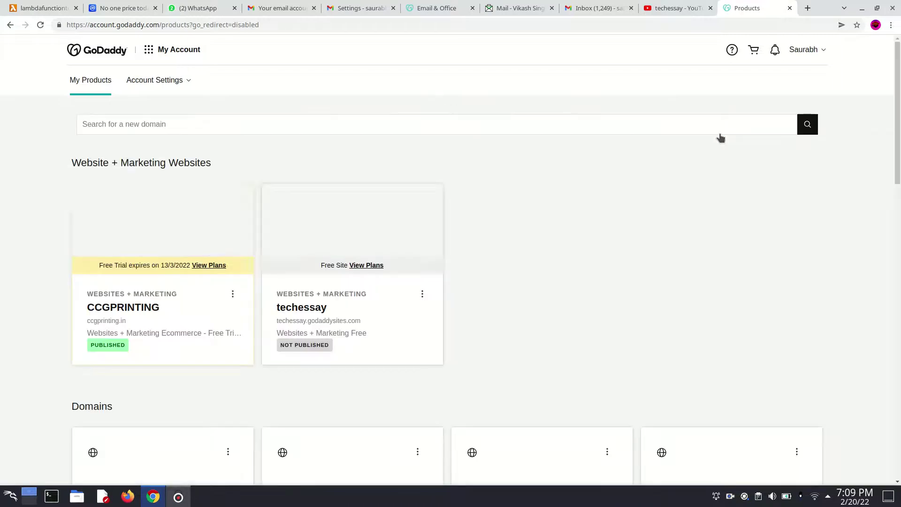
scroll(721, 137, "down", 15)
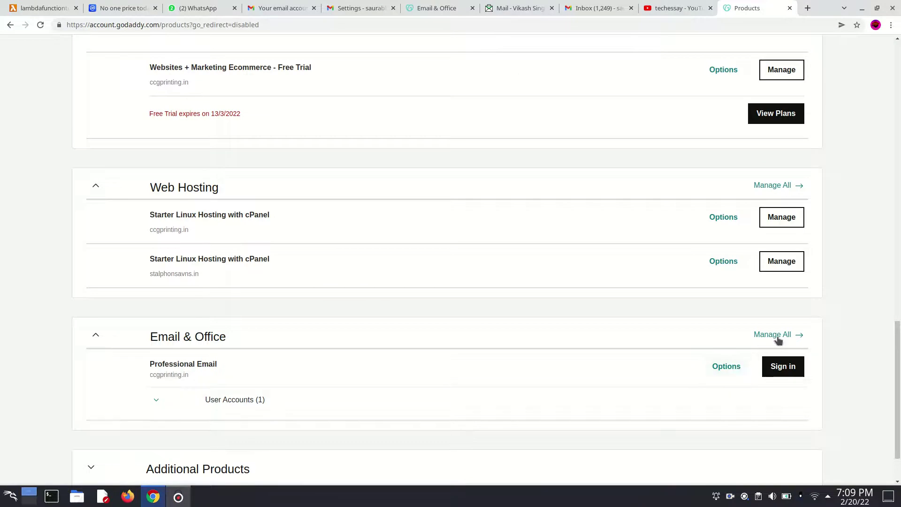
left_click(783, 339)
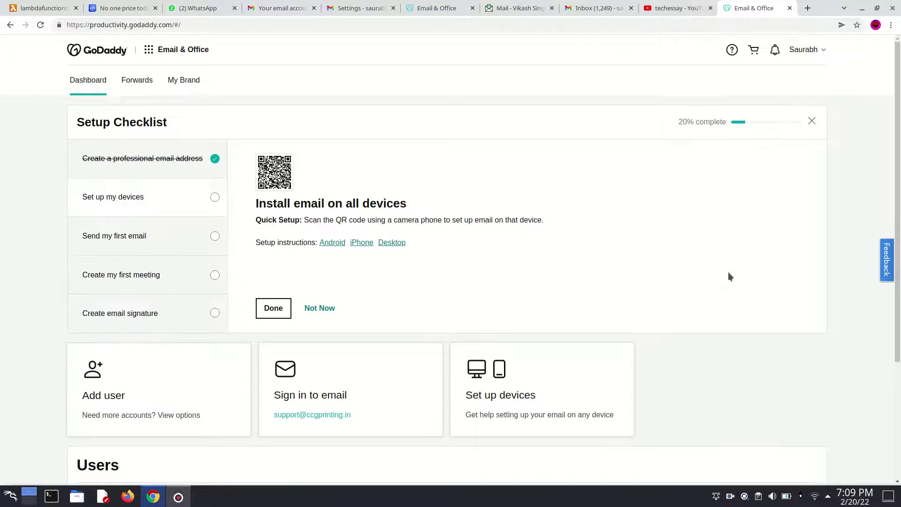
scroll(730, 276, "down", 3)
scroll(729, 276, "down", 2)
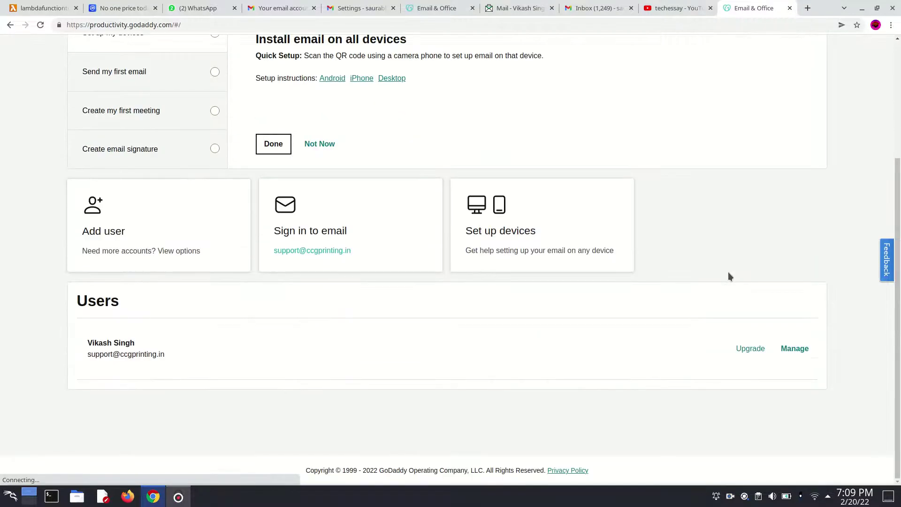
left_click(795, 348)
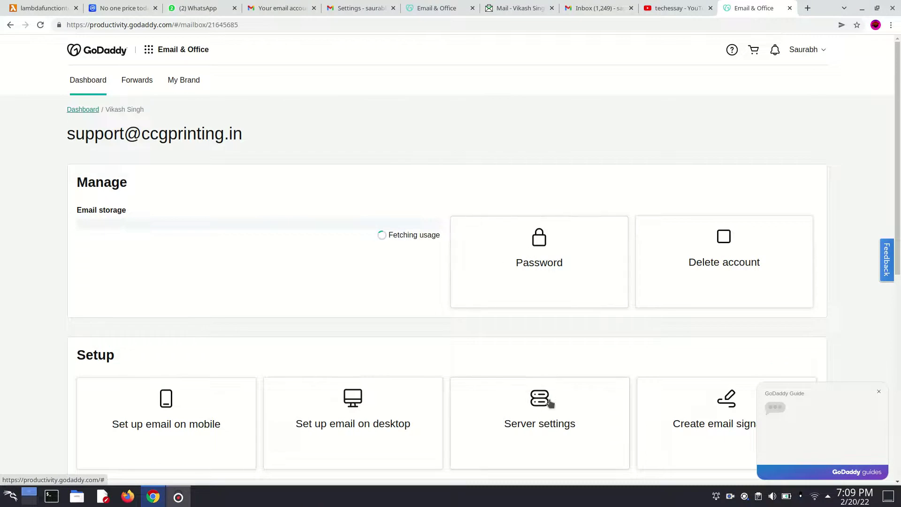
Step: Copy the SMTP host smtpout.secureserver.net (SSL port 465) from Server settings, then return to Gmail
left_click(546, 401)
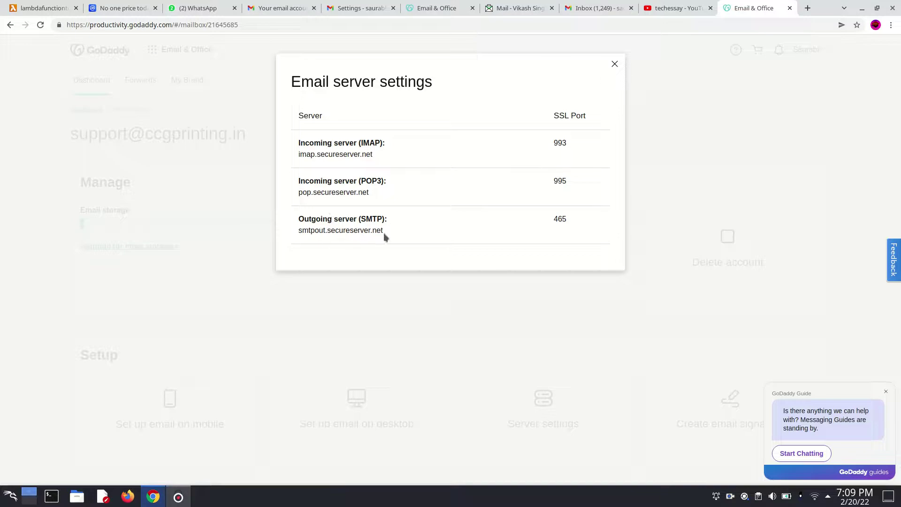
left_click_drag(384, 233, 301, 232)
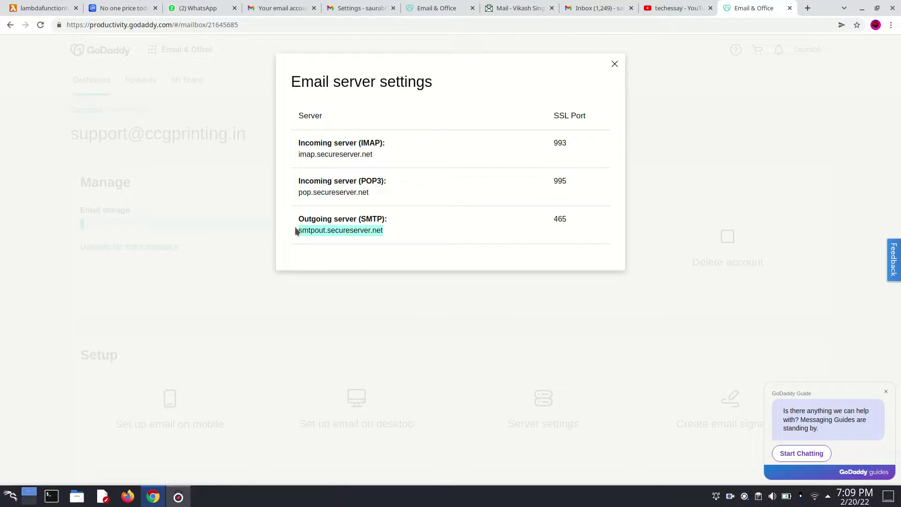
left_click(602, 7)
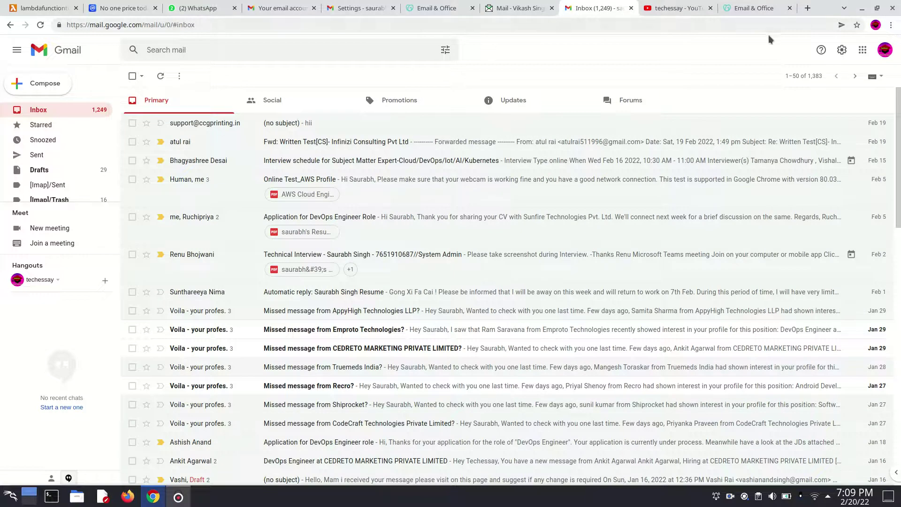
Step: In Gmail's Accounts and Import settings, start adding another email address you own
left_click(842, 49)
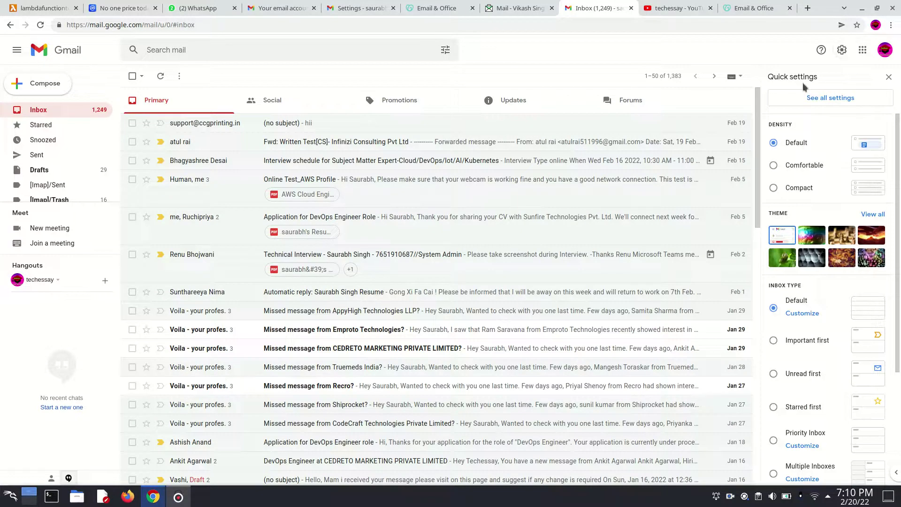
left_click(838, 100)
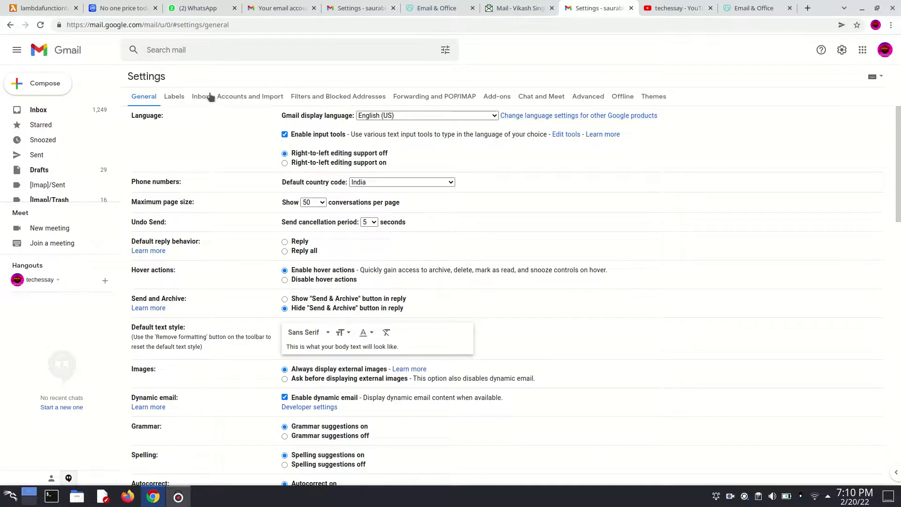
left_click(237, 99)
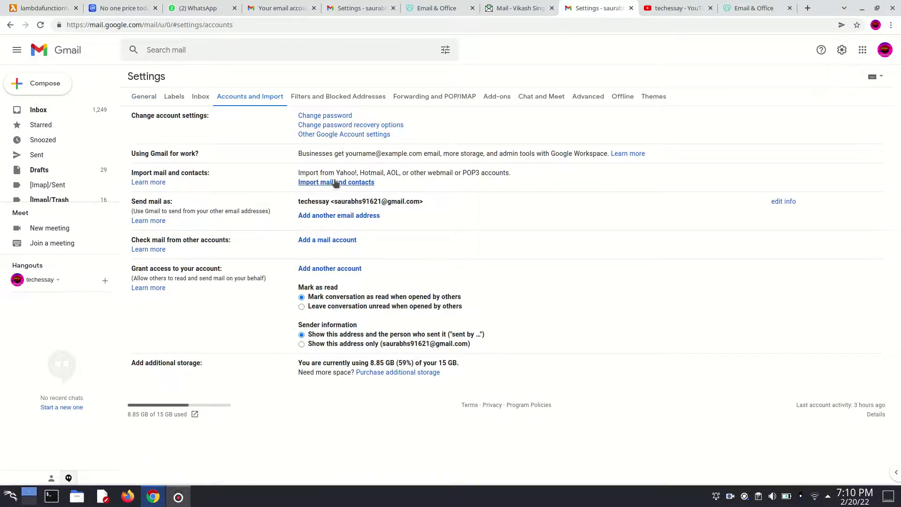
left_click(336, 216)
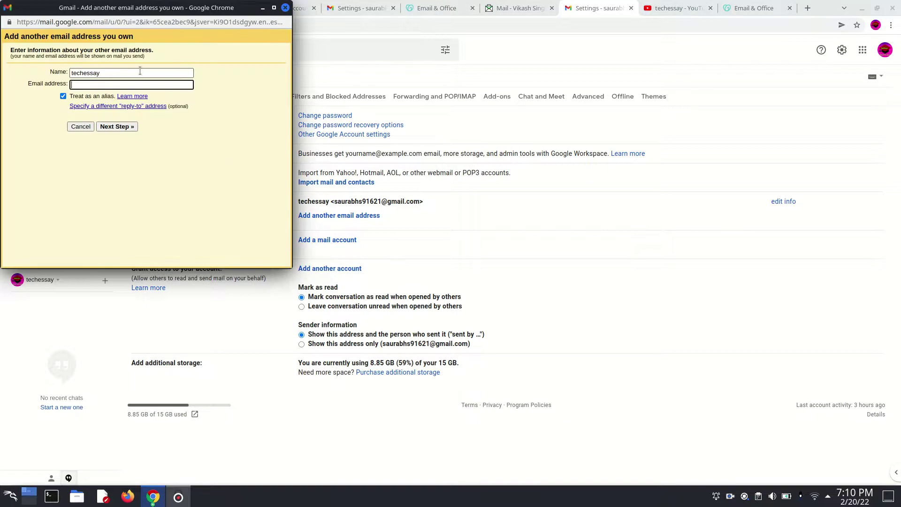
Step: Enter the sender's name and the GoDaddy mailbox address, then proceed to the SMTP step
left_click(140, 72)
key("BackSpace")
key("BackSpace")
key("BackSpace")
key("BackSpace")
key("BackSpace")
key("BackSpace")
key("BackSpace")
key("BackSpace")
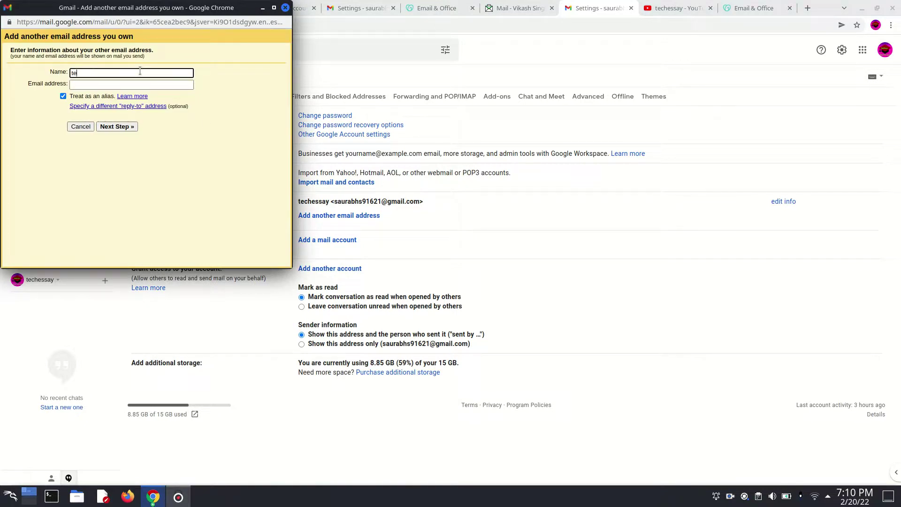
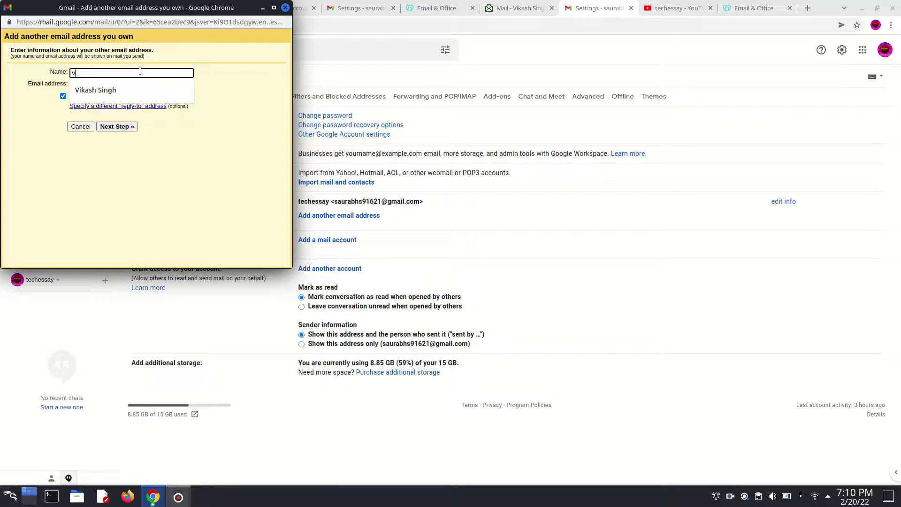
left_click(134, 86)
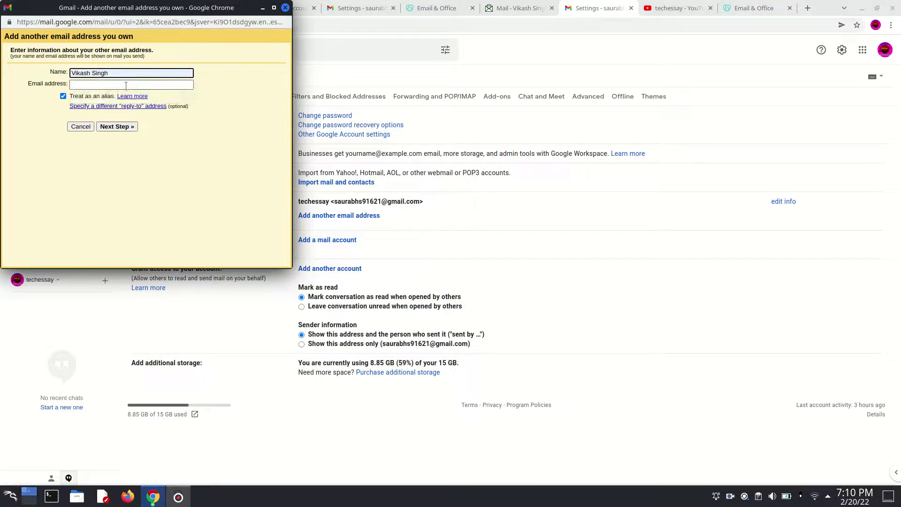
left_click(125, 81)
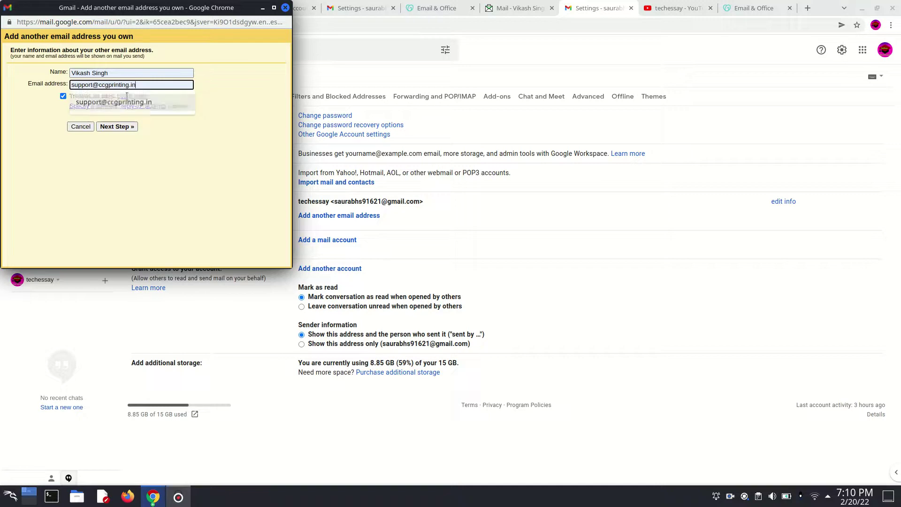
left_click(126, 97)
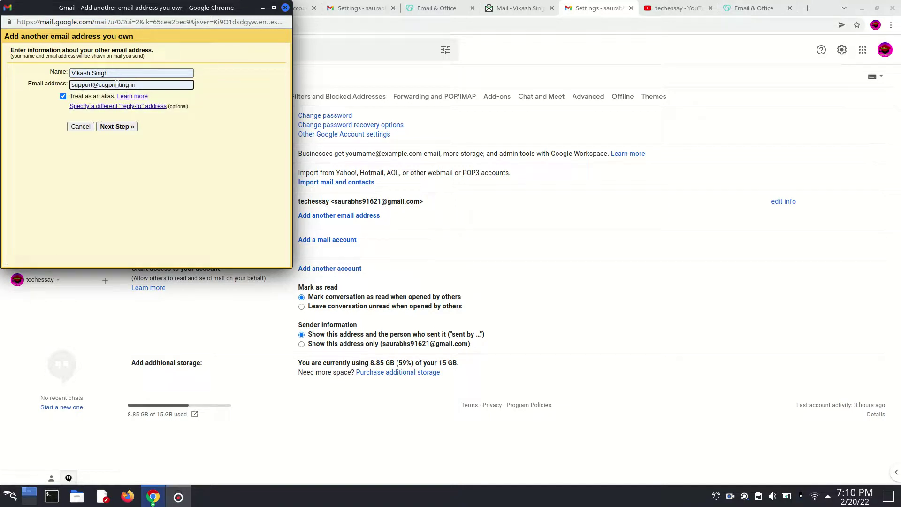
left_click(121, 127)
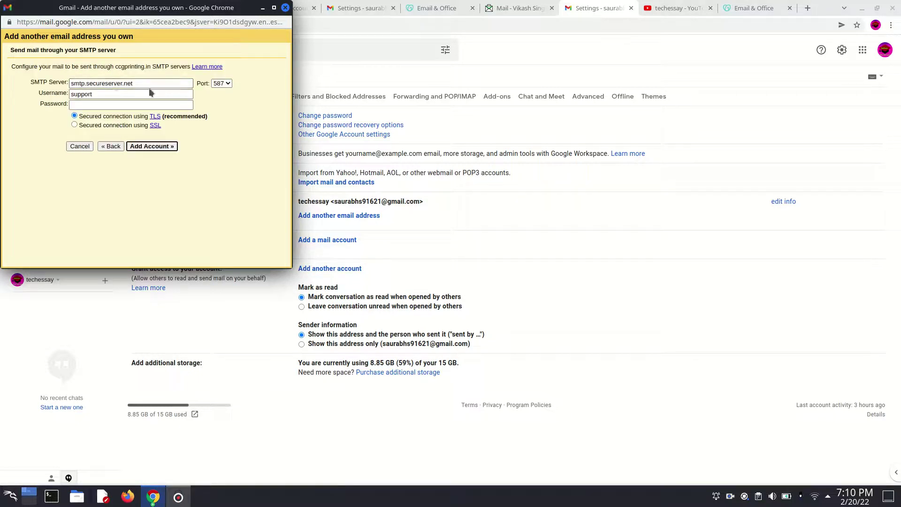
Step: Set SMTP server to smtpout.secureserver.net, port 465, with the full mailbox address as username
left_click_drag(149, 83, 68, 78)
key("BackSpace")
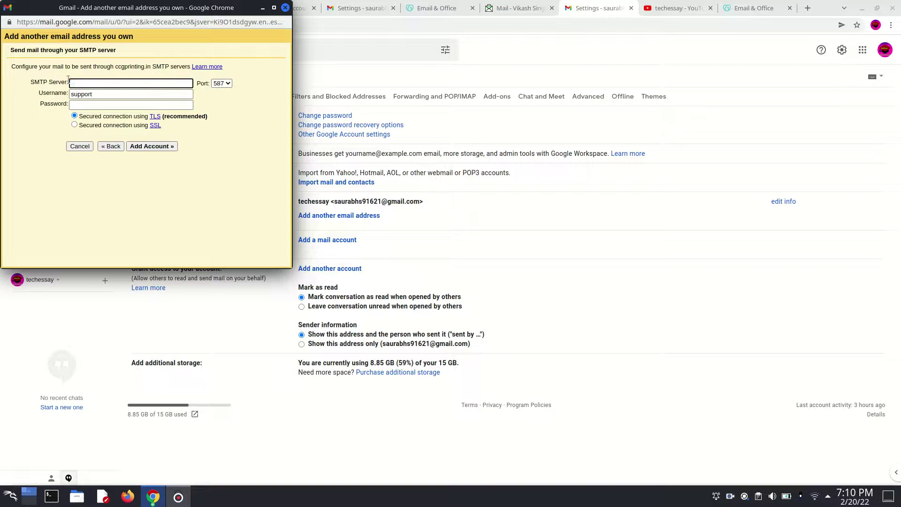
type("smtpout.secureserver.net")
left_click(103, 94)
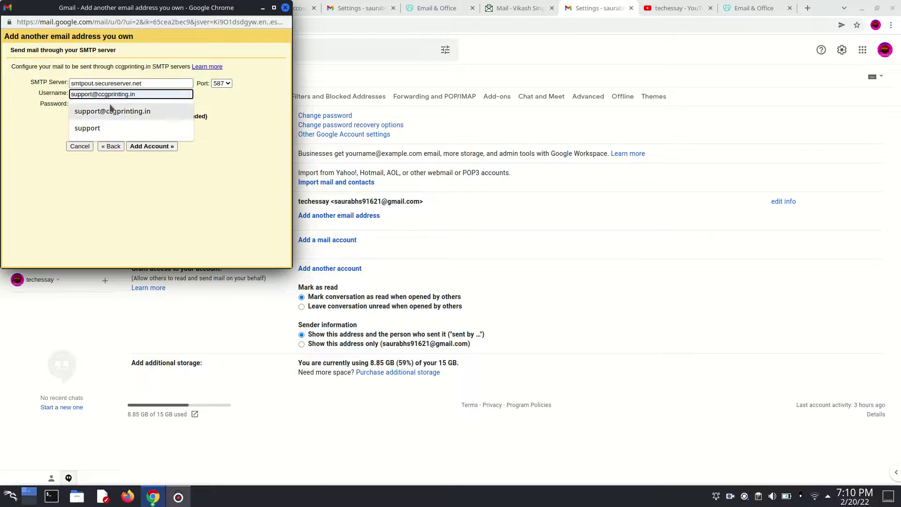
left_click(113, 111)
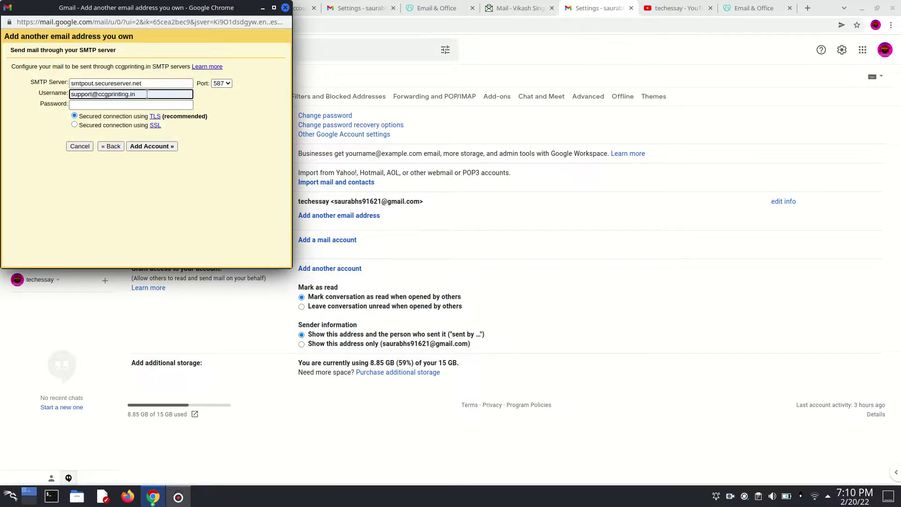
left_click(222, 84)
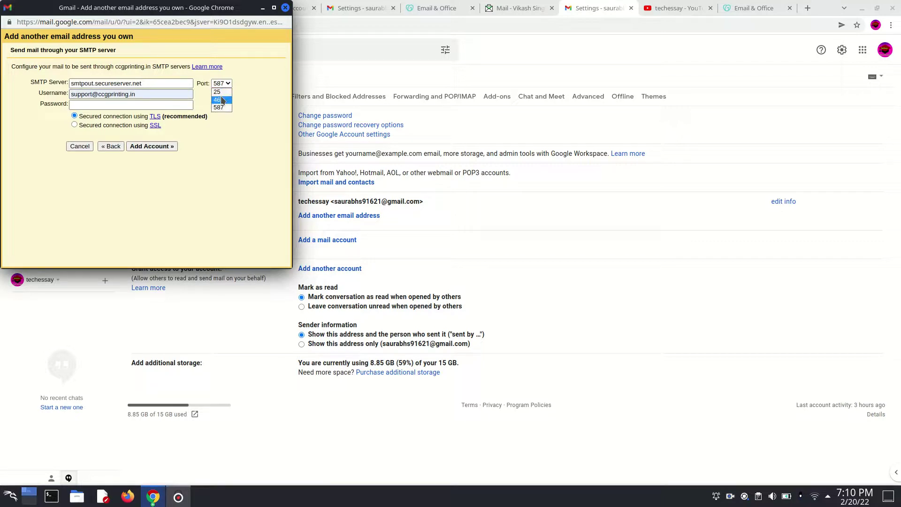
left_click(227, 100)
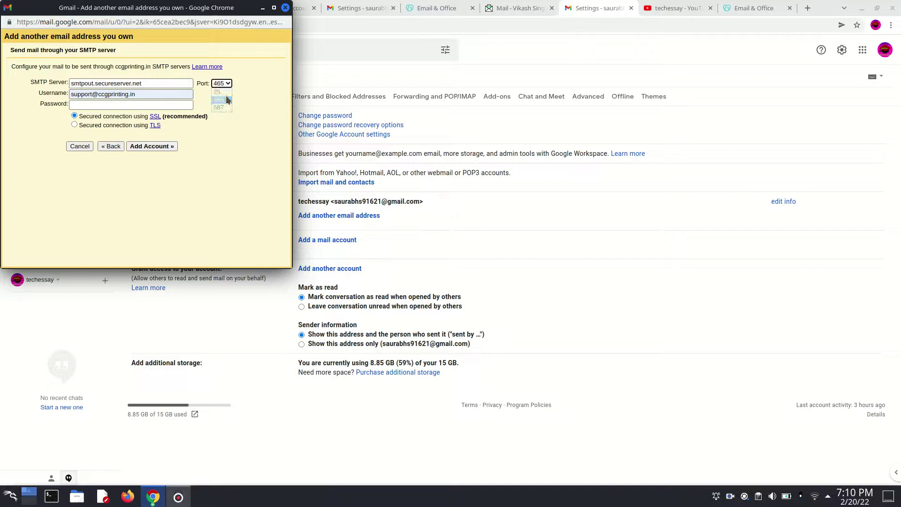
left_click(121, 101)
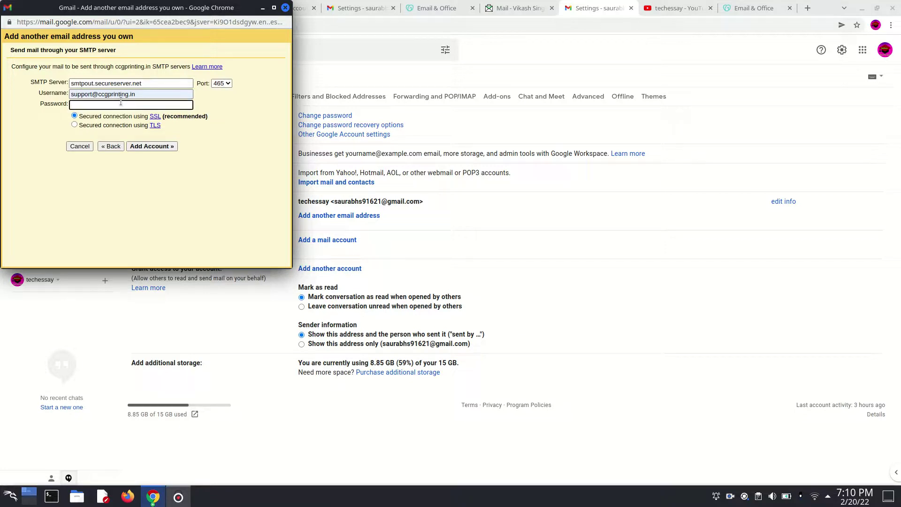
Step: Close GoDaddy's server settings, review the mailbox's setup and account details, then return to Gmail settings
left_click(740, 11)
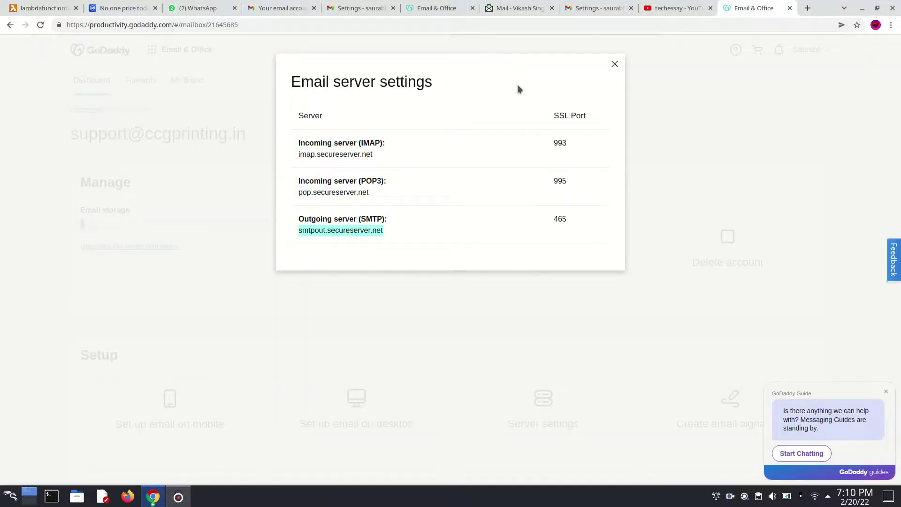
left_click(615, 64)
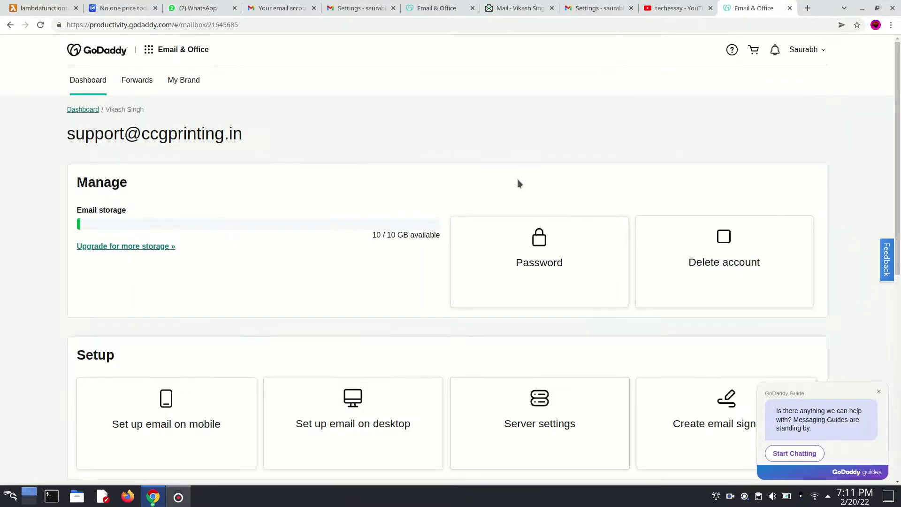
scroll(519, 183, "down", 6)
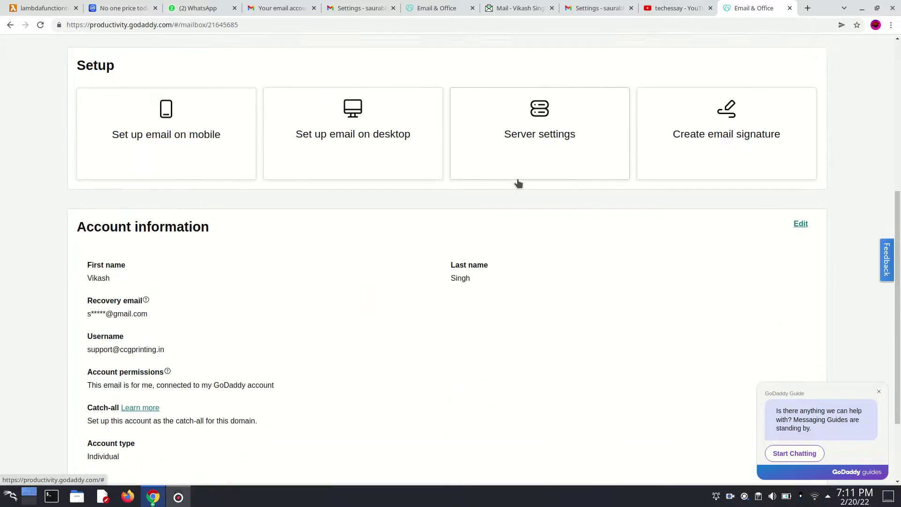
scroll(518, 183, "down", 1)
scroll(519, 183, "up", 3)
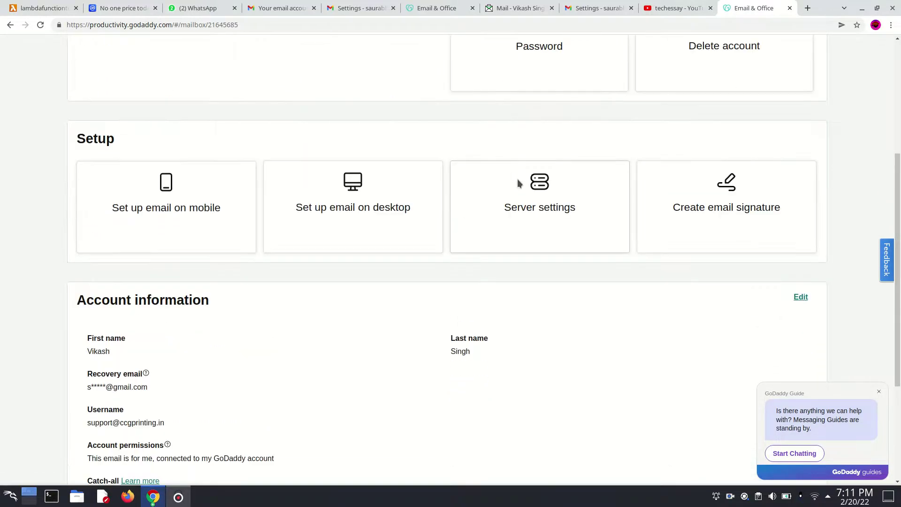
scroll(519, 183, "up", 3)
scroll(518, 183, "up", 1)
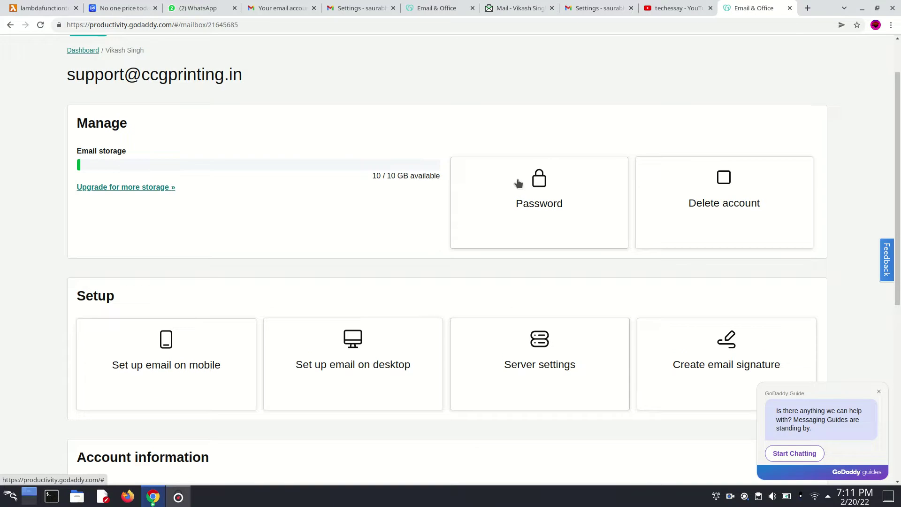
scroll(518, 183, "up", 1)
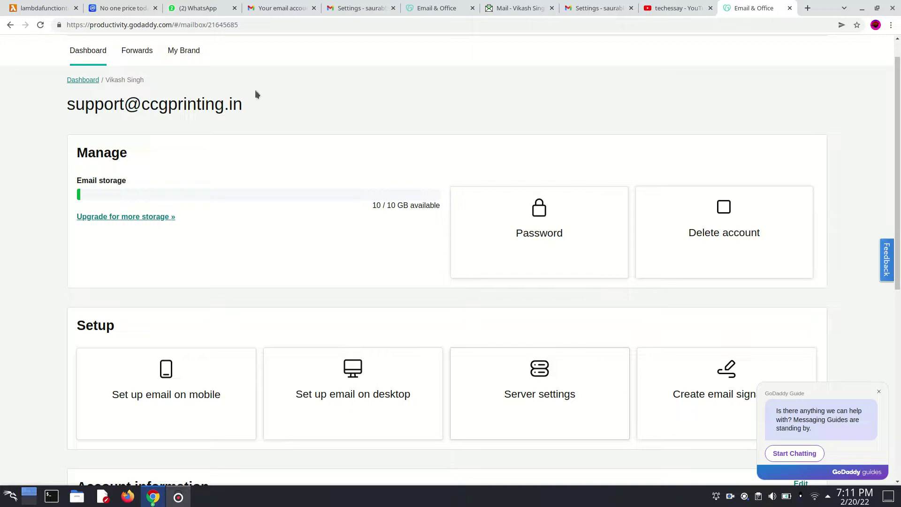
left_click(599, 8)
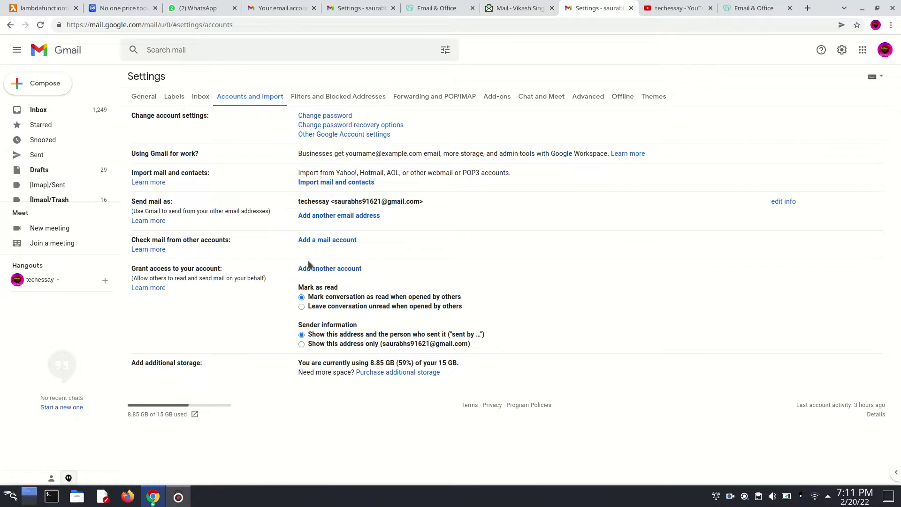
Step: Enter the mailbox password, add the account, and decline Chrome's offer to save the password
left_click(158, 500)
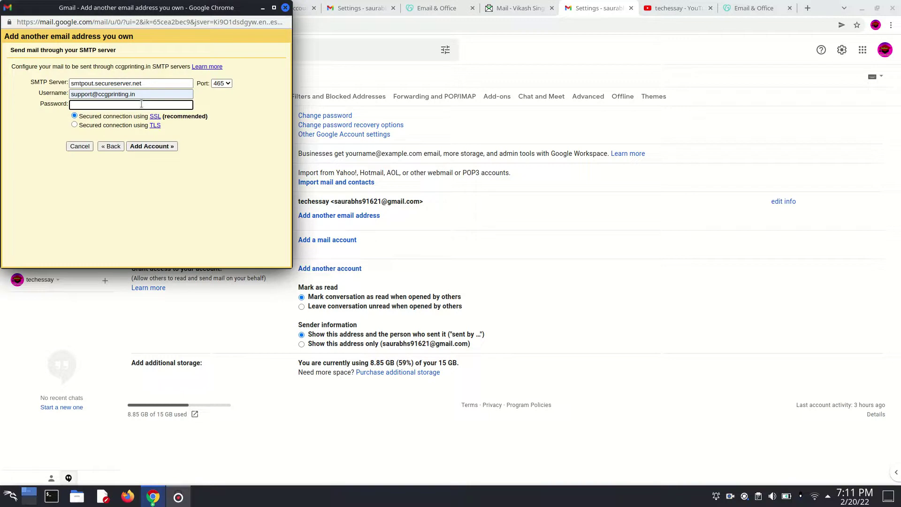
type("*")
left_click(151, 146)
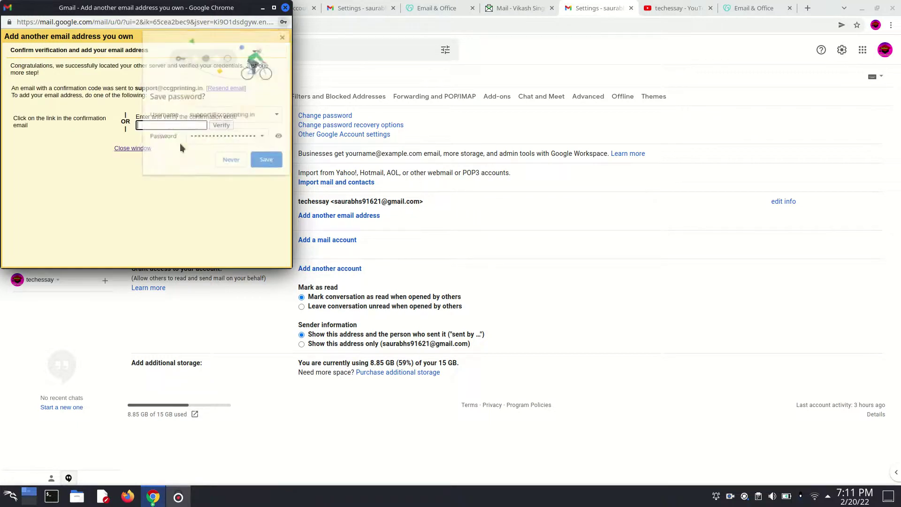
left_click(231, 161)
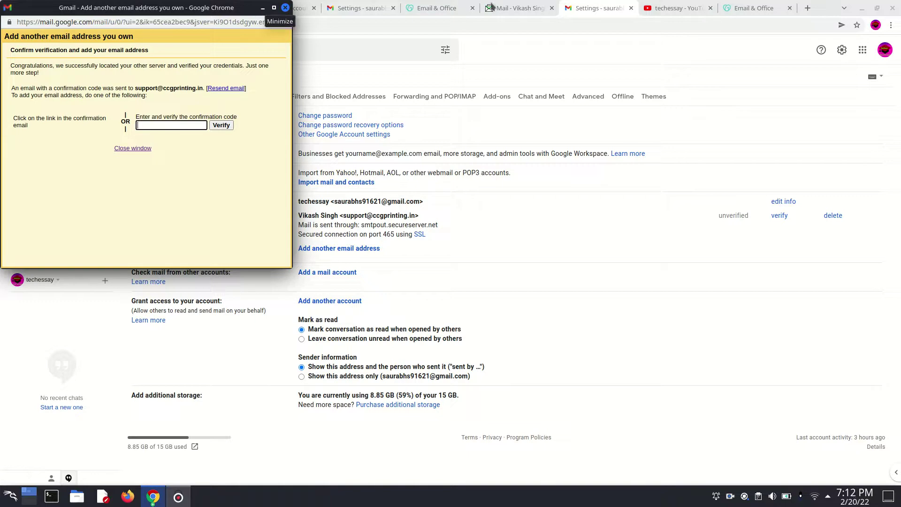
Step: Review the GoDaddy Email & Office mailbox dashboard again, then go back to Gmail's Accounts and Import settings
left_click(730, 9)
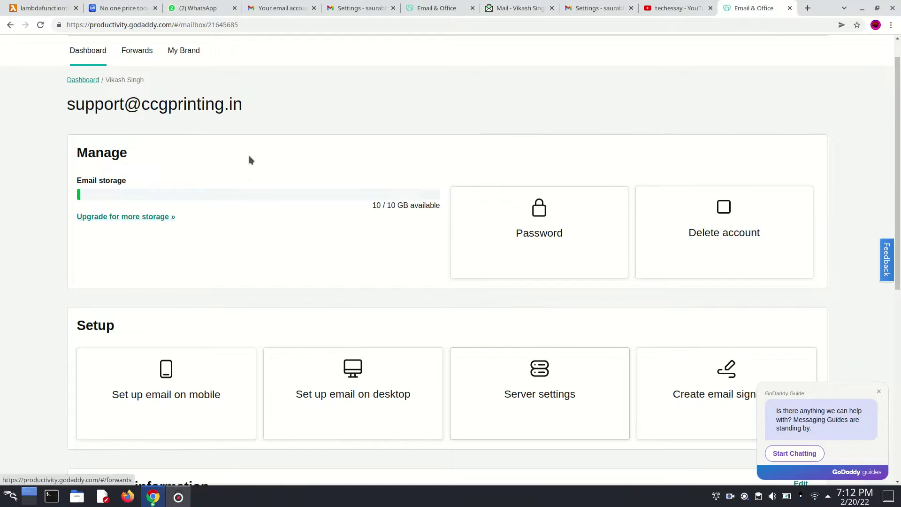
scroll(254, 165, "down", 5)
scroll(254, 170, "down", 3)
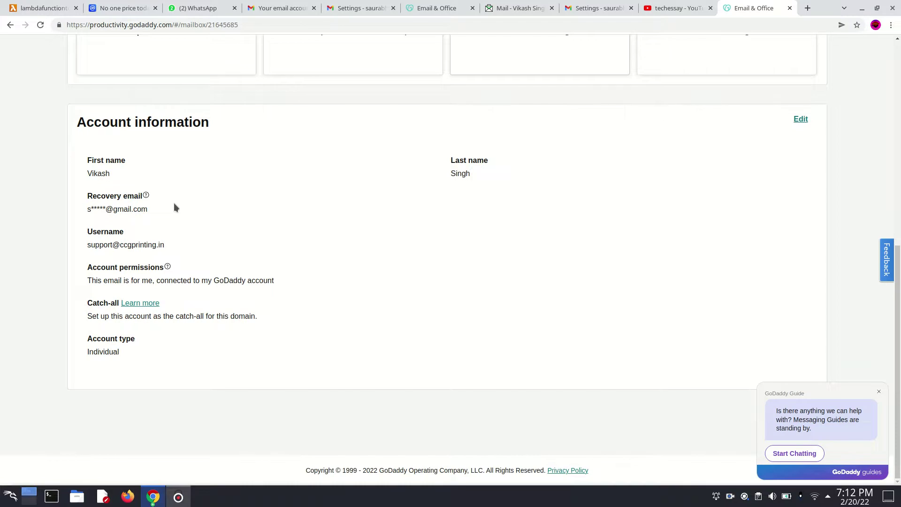
scroll(174, 205, "up", 2)
scroll(174, 204, "down", 2)
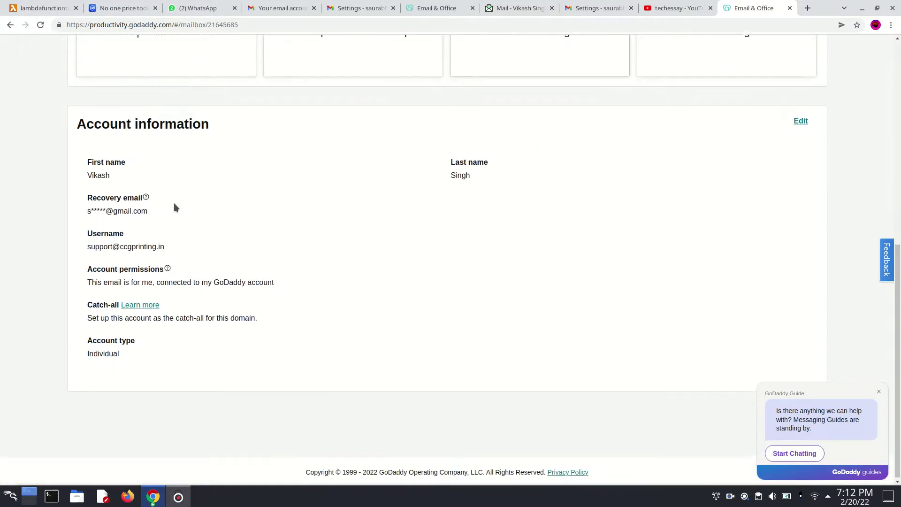
scroll(174, 205, "up", 5)
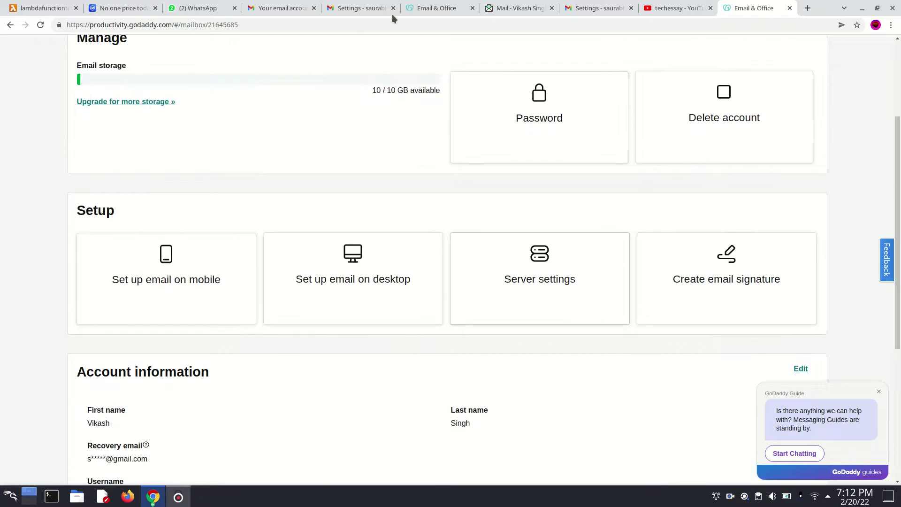
scroll(318, 101, "up", 1)
scroll(317, 103, "up", 1)
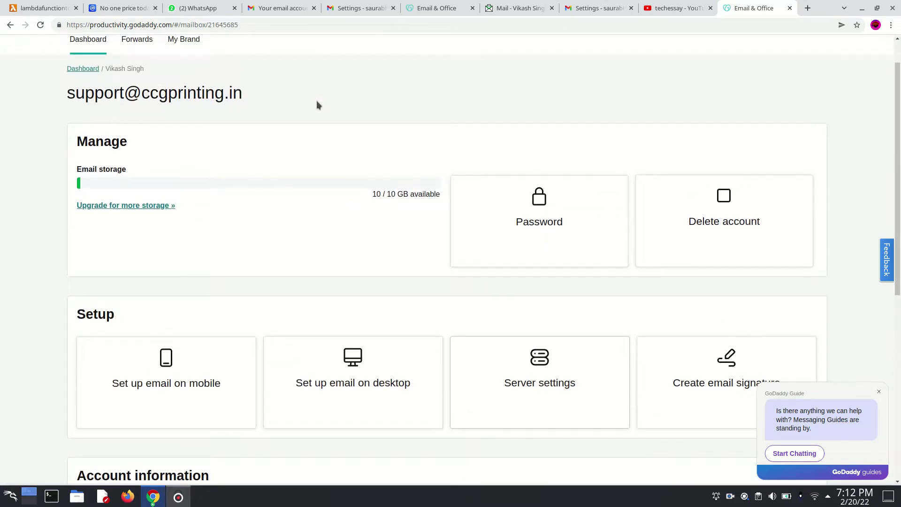
scroll(317, 104, "down", 2)
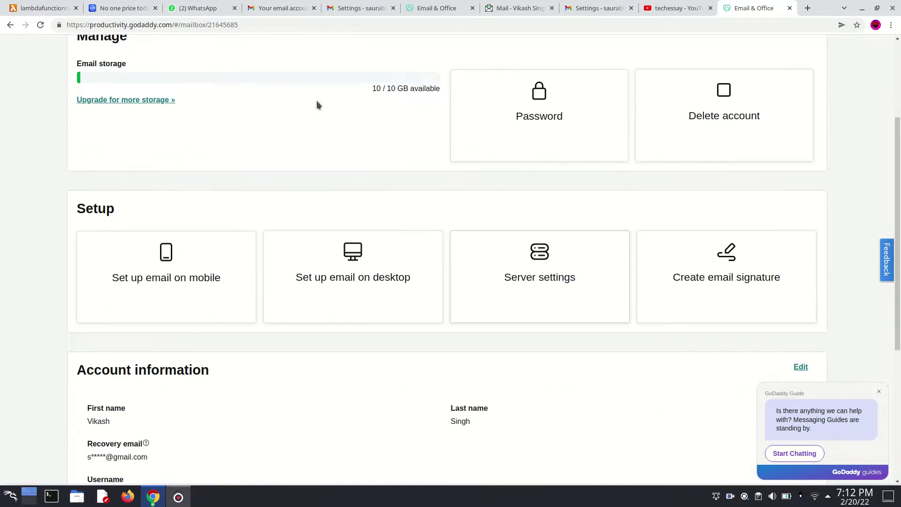
scroll(316, 101, "down", 1)
scroll(316, 100, "down", 1)
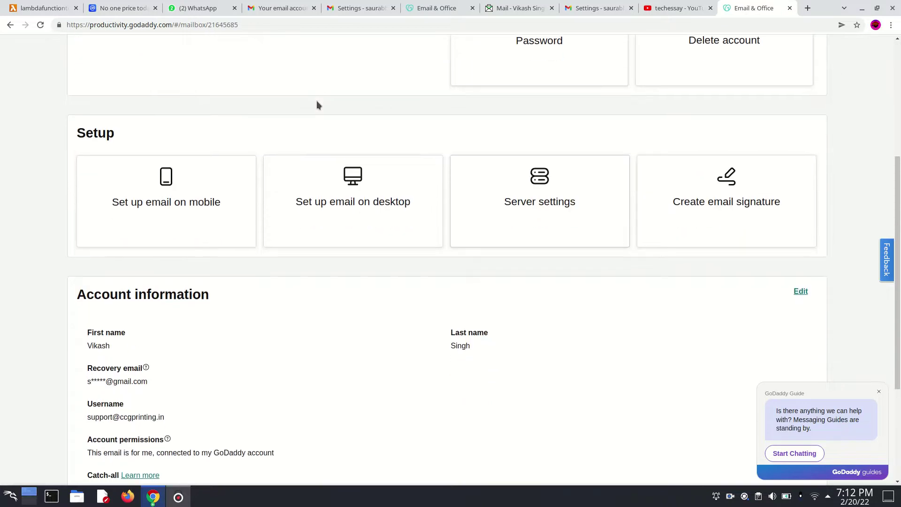
scroll(316, 100, "down", 2)
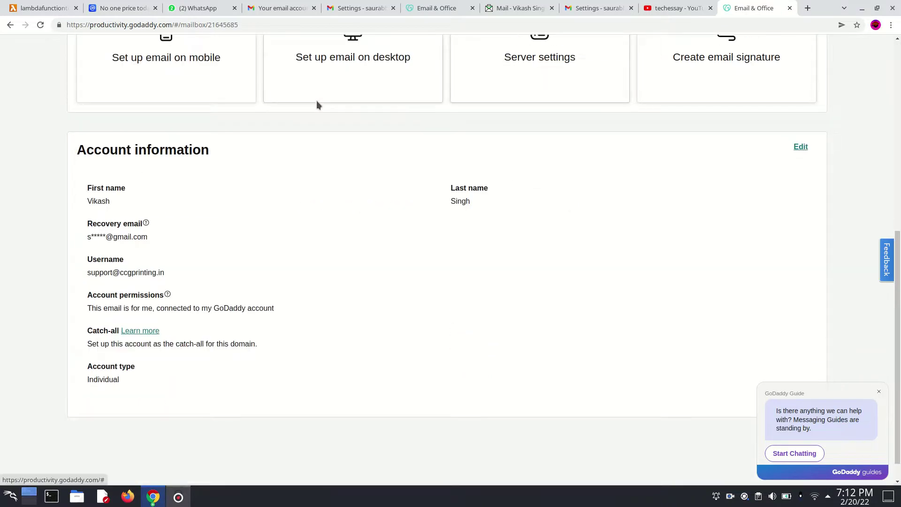
scroll(316, 100, "up", 1)
scroll(317, 104, "up", 1)
scroll(316, 105, "up", 5)
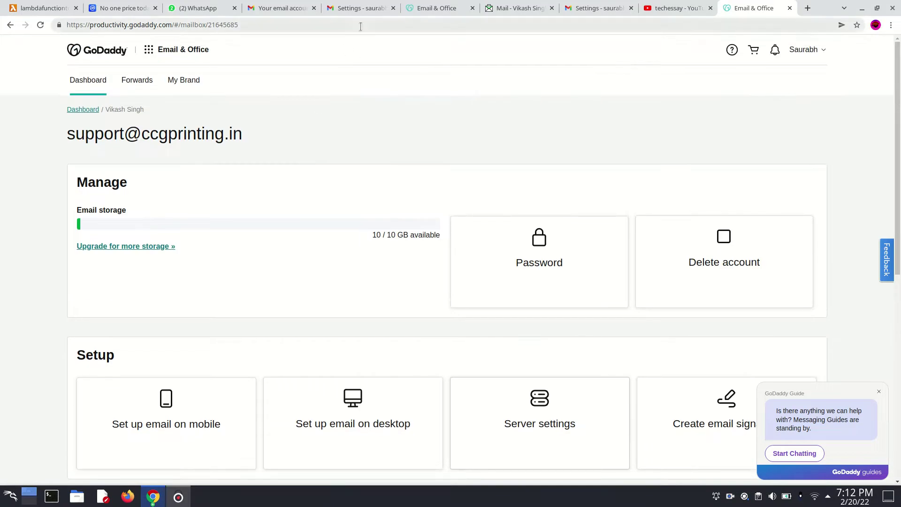
left_click(605, 11)
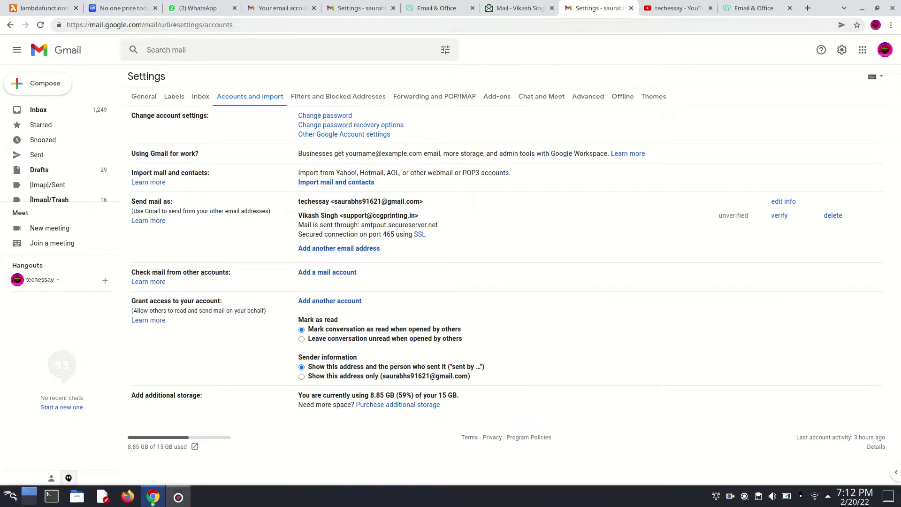
Step: Raise the Gmail verification window and place the cursor in its empty confirmation-code field
left_click(153, 498)
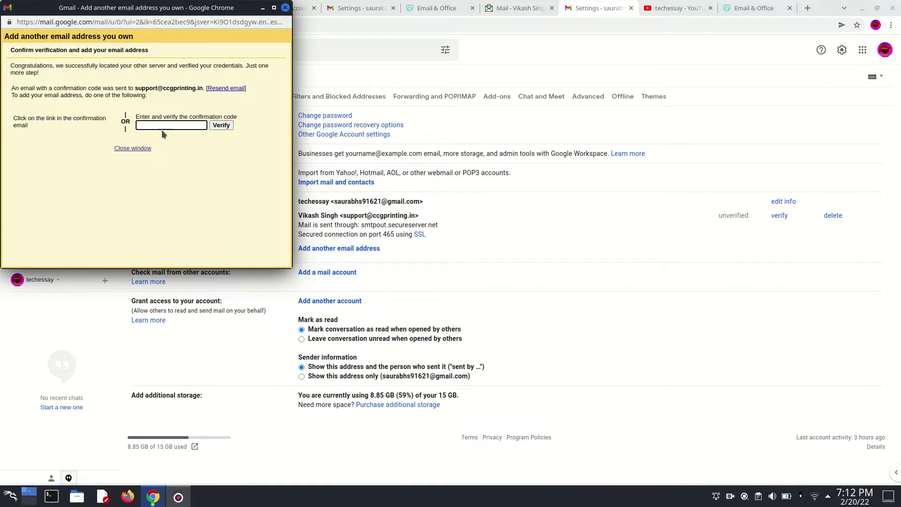
left_click(176, 124)
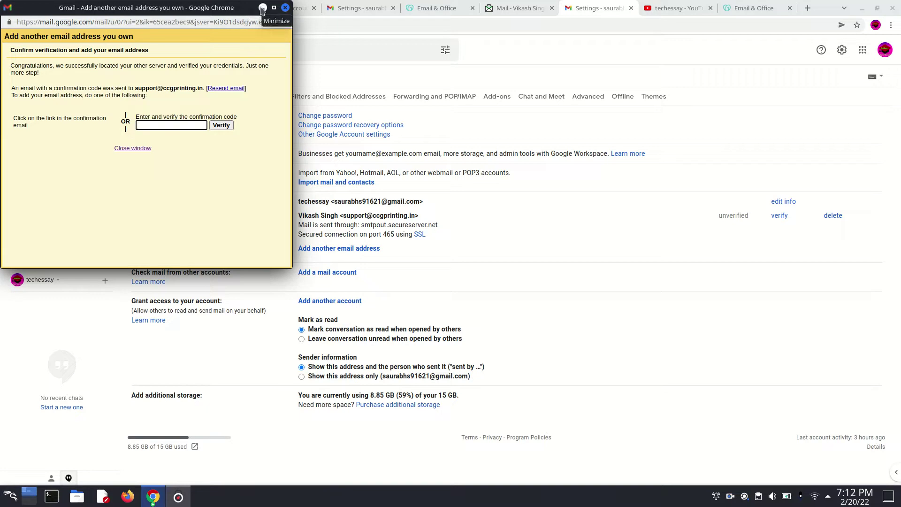
right_click(730, 497)
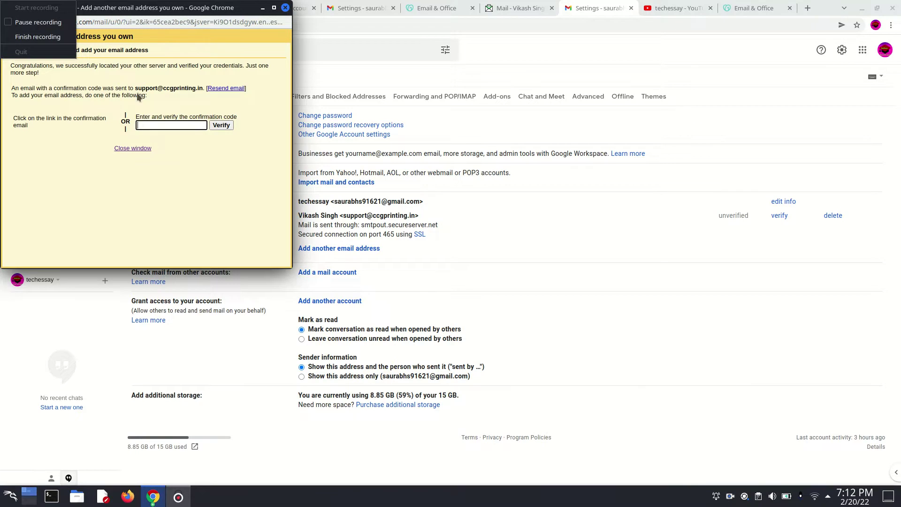
Step: Launch the business mailbox's webmail in a new tab from the 'Sign in to email' address link
left_click(17, 27)
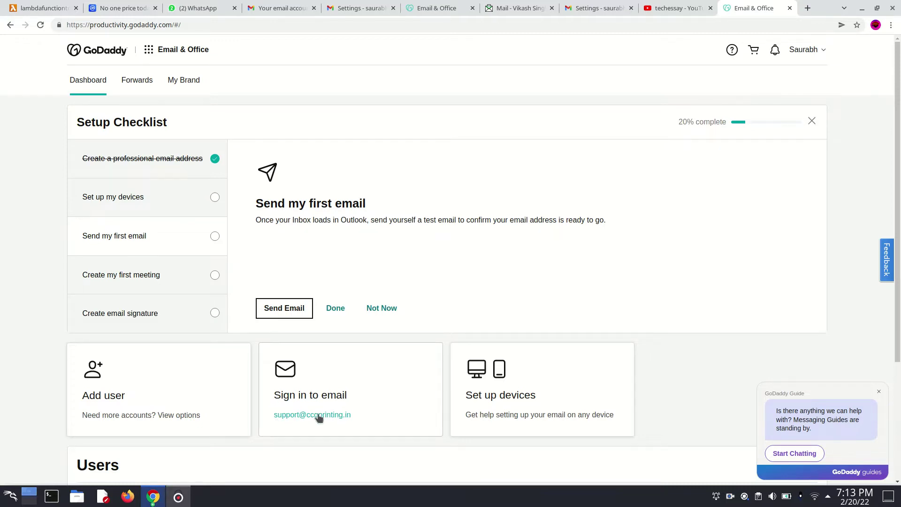
left_click(319, 418)
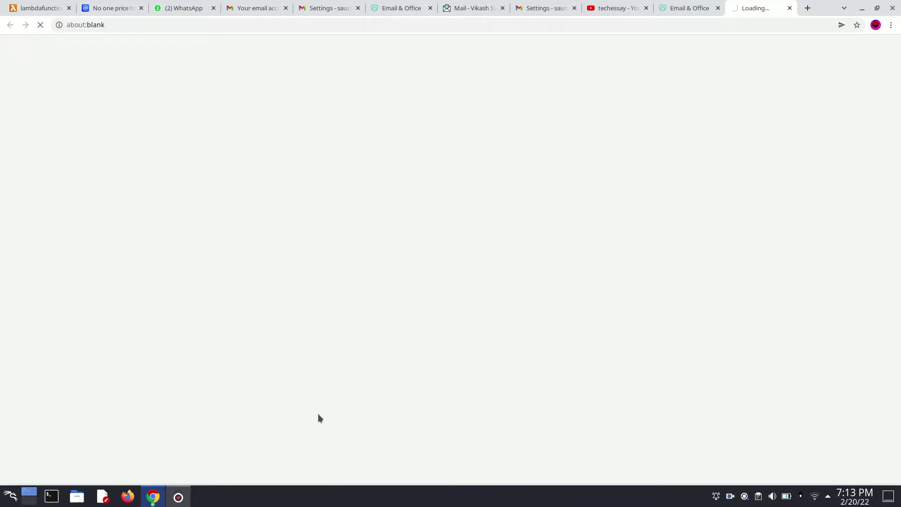
left_click(731, 498)
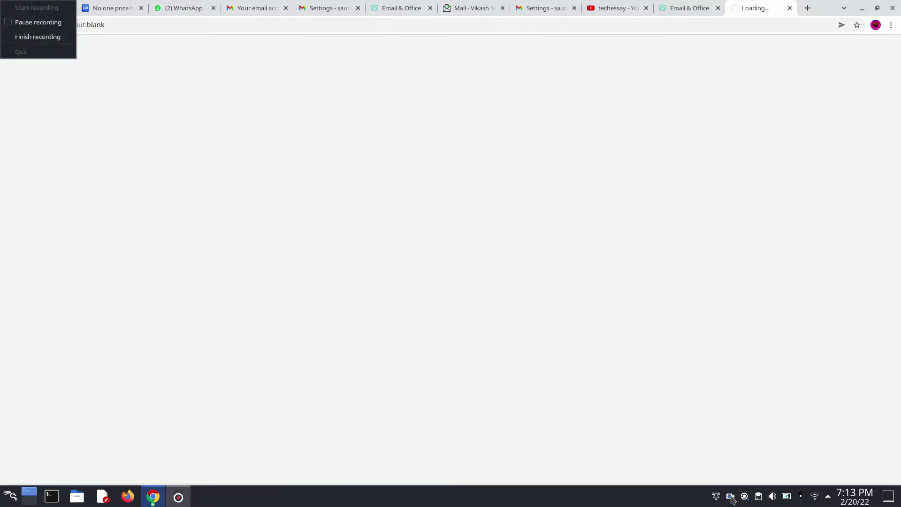
Step: Paste the emailed confirmation code into Gmail's code box and verify the business address
left_click(51, 23)
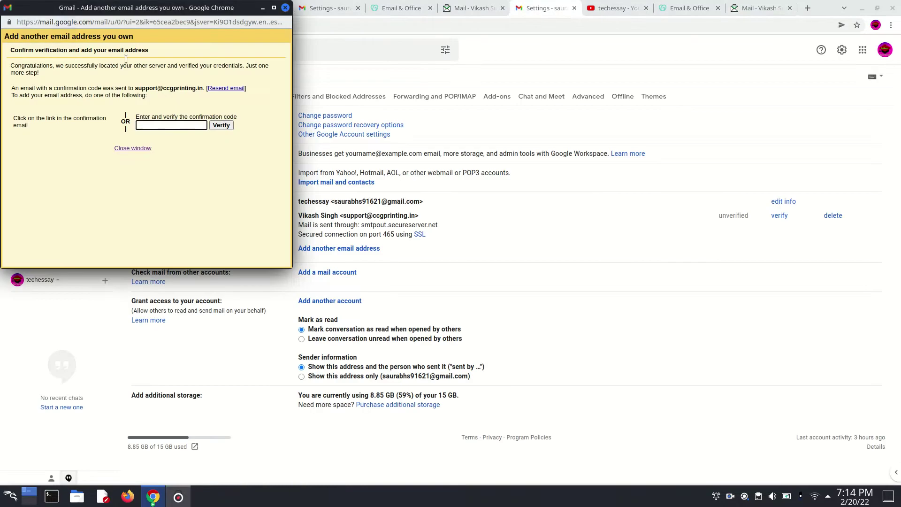
left_click(181, 123)
left_click(226, 125)
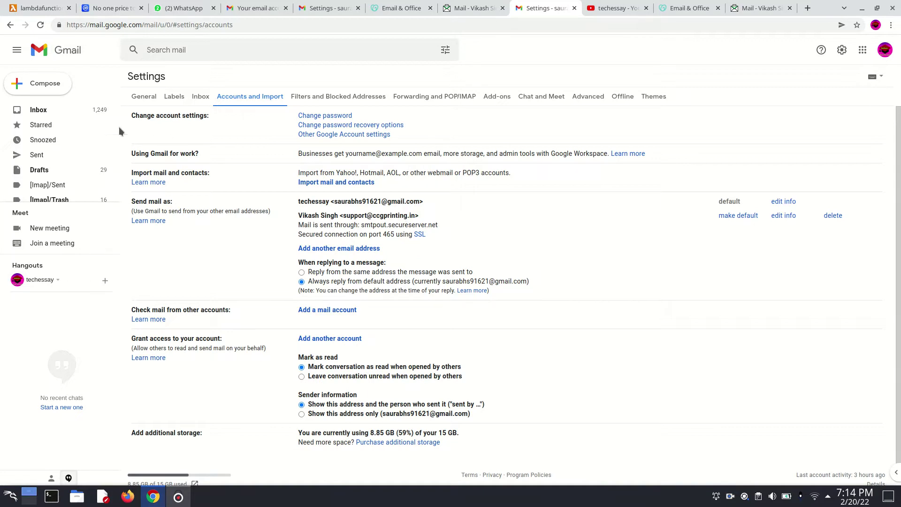
Step: Compose a new message and choose the business address as its From sender
left_click(45, 84)
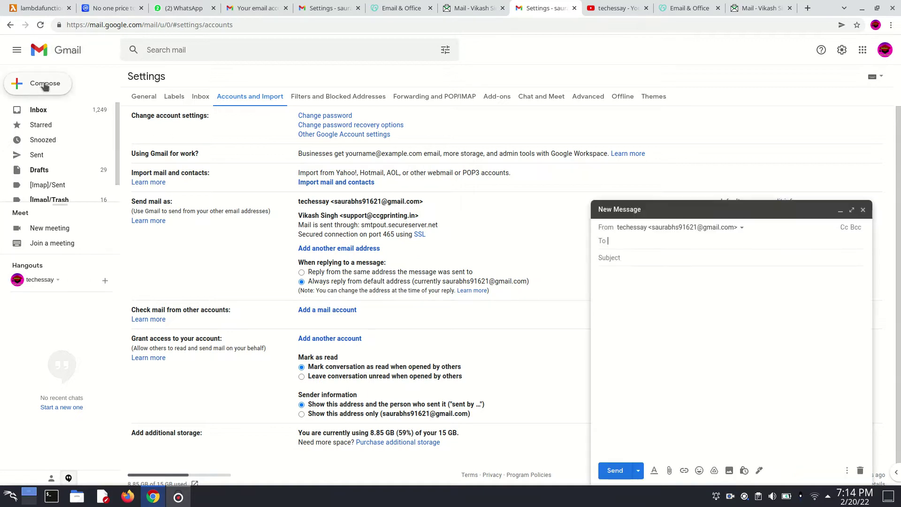
left_click(739, 227)
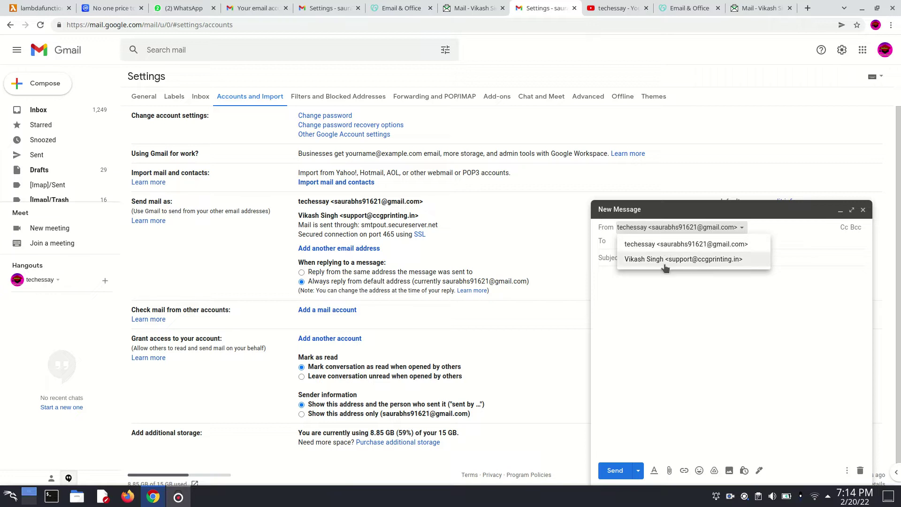
left_click(716, 265)
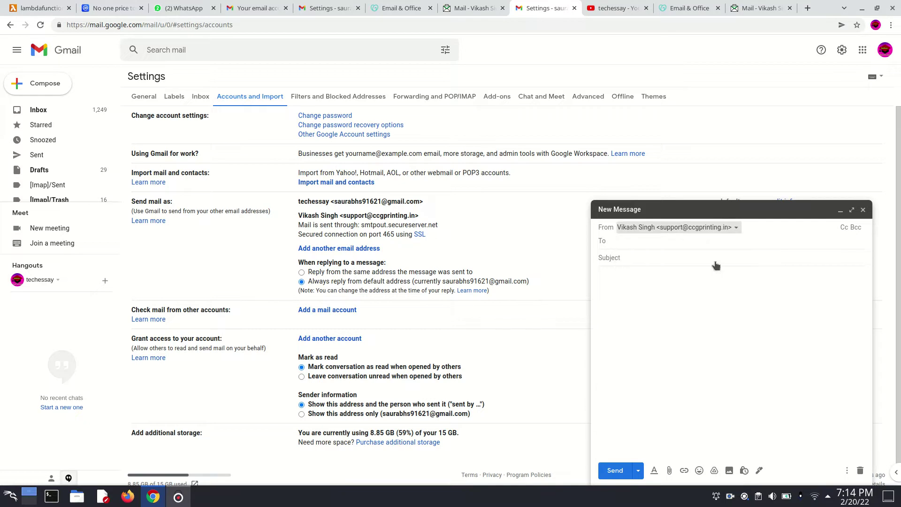
Step: Clear stray text from the recipient field and minimize the draft
left_click(636, 241)
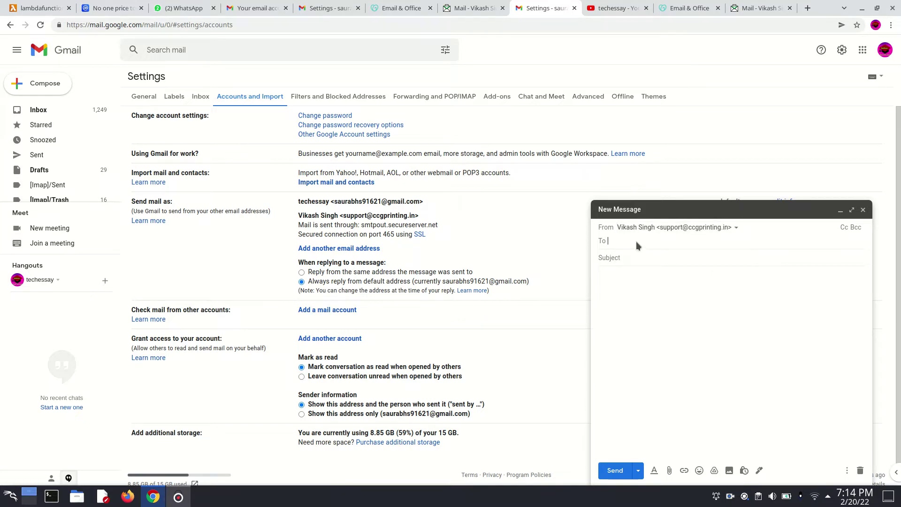
type("dghzxfjh")
key("BackSpace")
key("BackSpace")
key("BackSpace")
key("BackSpace")
key("BackSpace")
key("BackSpace")
key("BackSpace")
key("BackSpace")
left_click(840, 210)
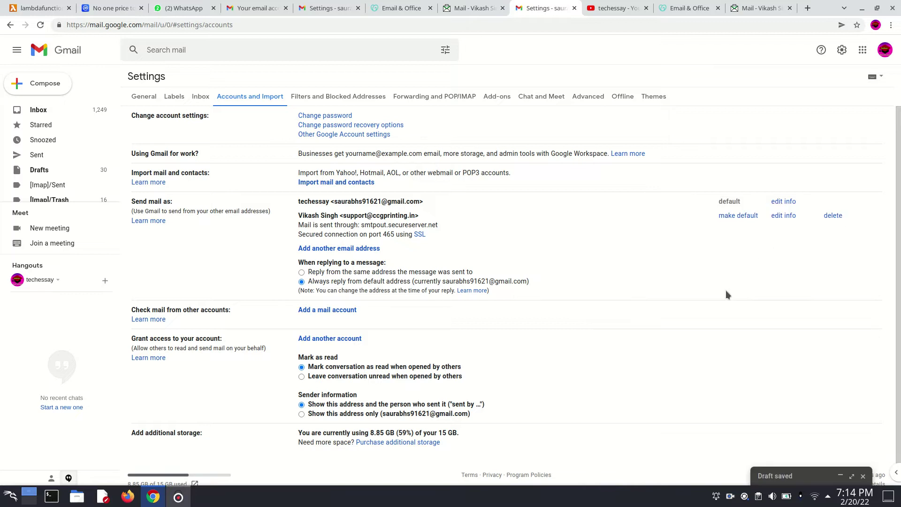